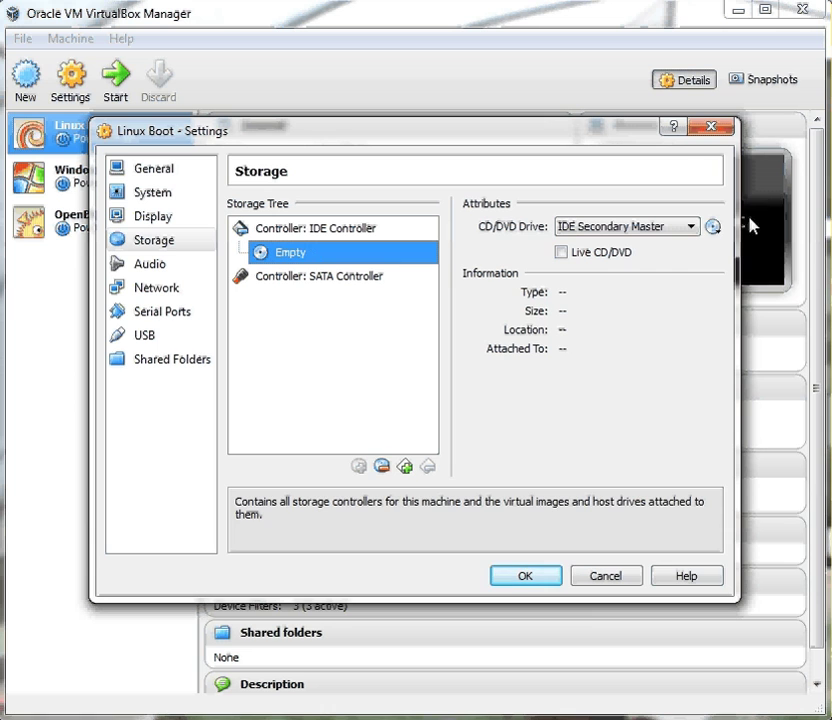
# Load gparted-live-0.14.1-6-i486.iso into the virtual CD/DVD drive, review the USB device filters, and save the machine settings.
pyautogui.click(713, 229)
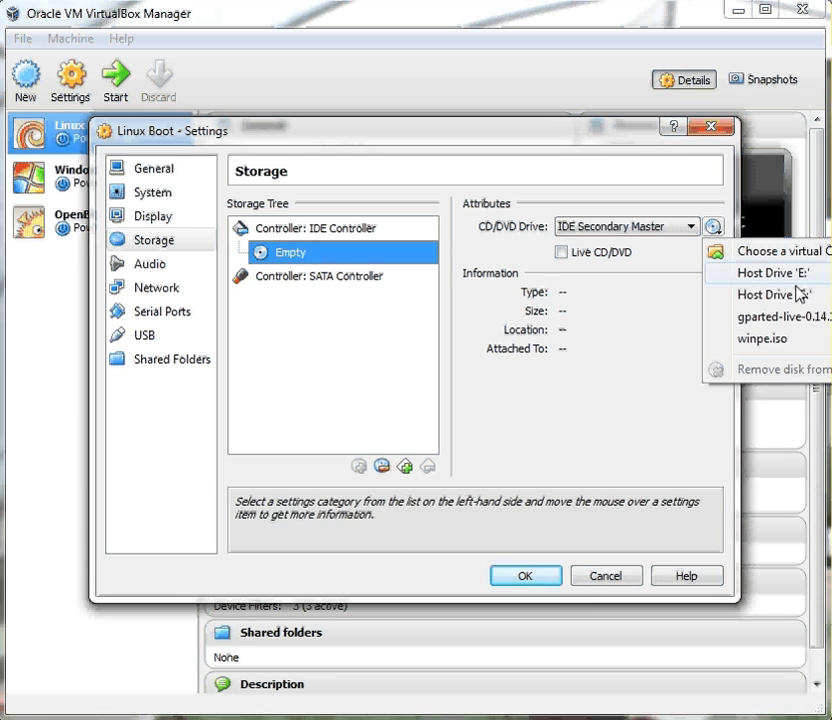
pyautogui.click(750, 317)
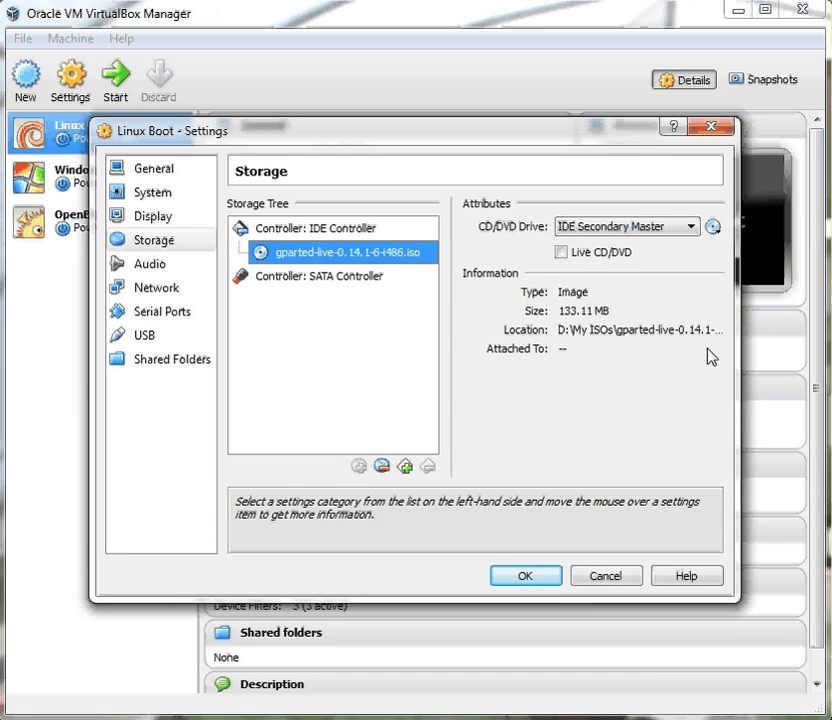
pyautogui.click(150, 338)
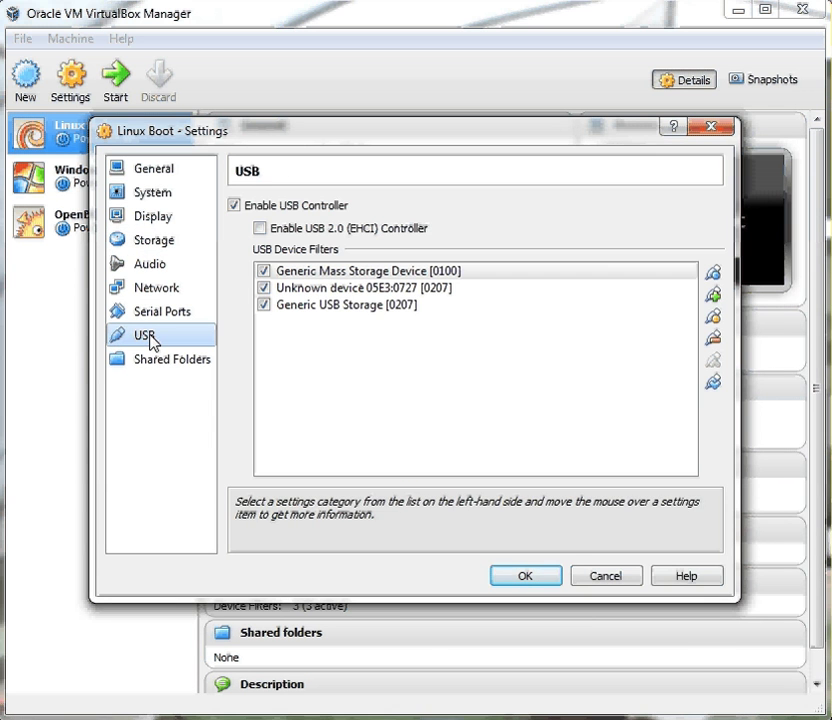
pyautogui.click(524, 576)
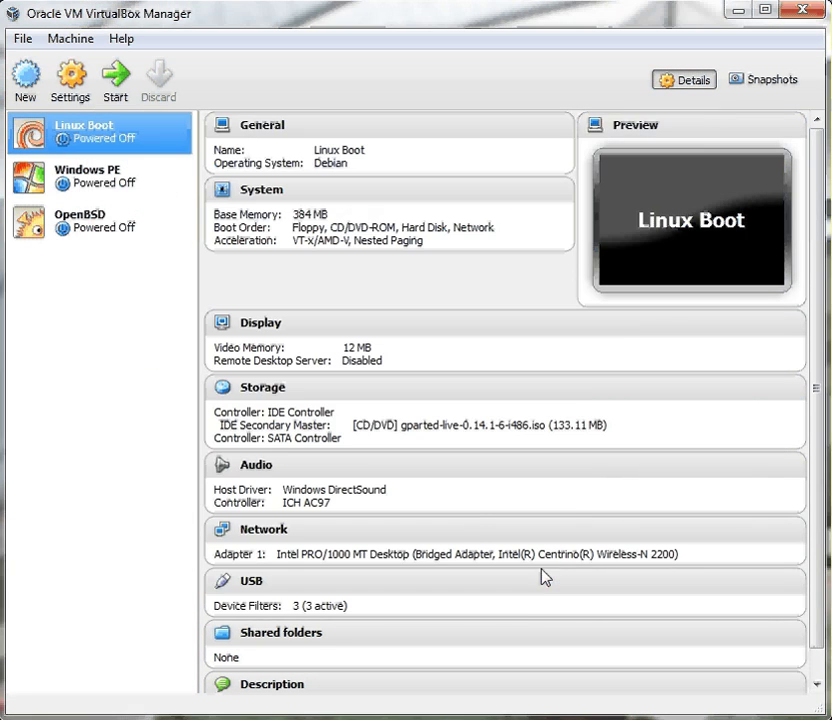
# Start the Linux Boot machine and boot GParted Live with default settings, leaving the keymap untouched and accepting the default language and graphical mode.
pyautogui.click(117, 87)
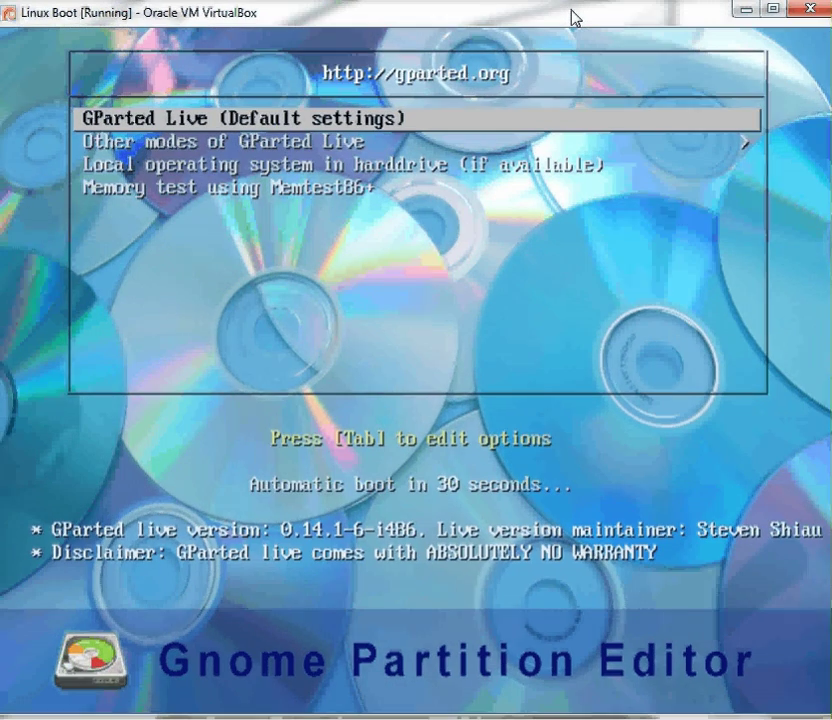
pyautogui.press('Return')
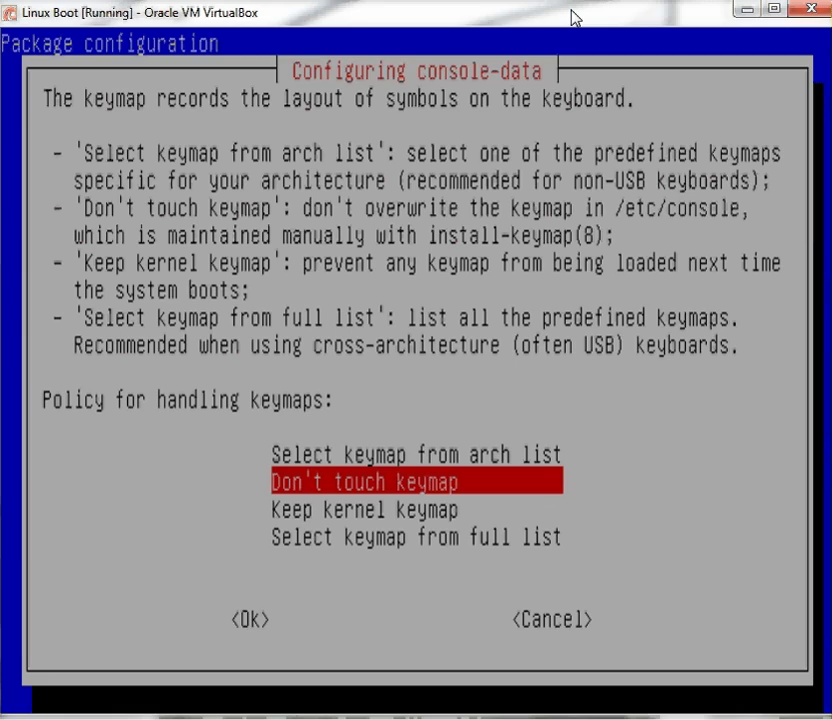
pyautogui.press('Return')
pyautogui.press('Return')
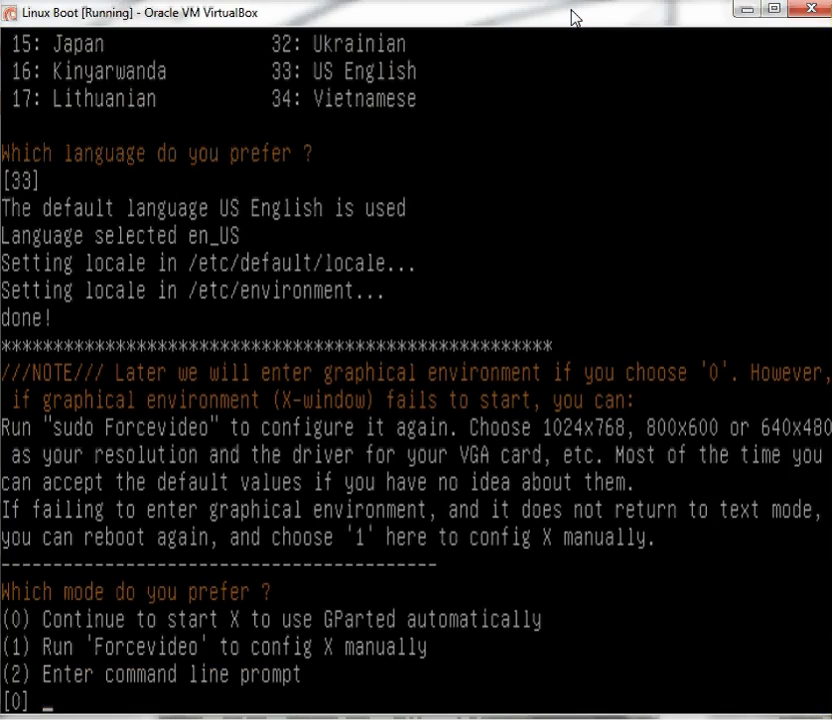
pyautogui.press('Return')
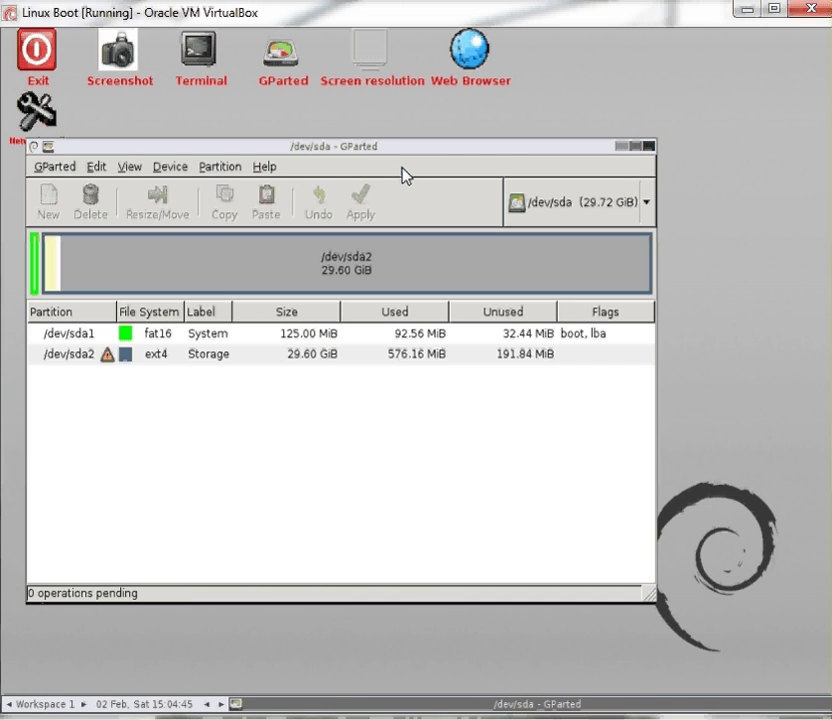
pyautogui.click(101, 369)
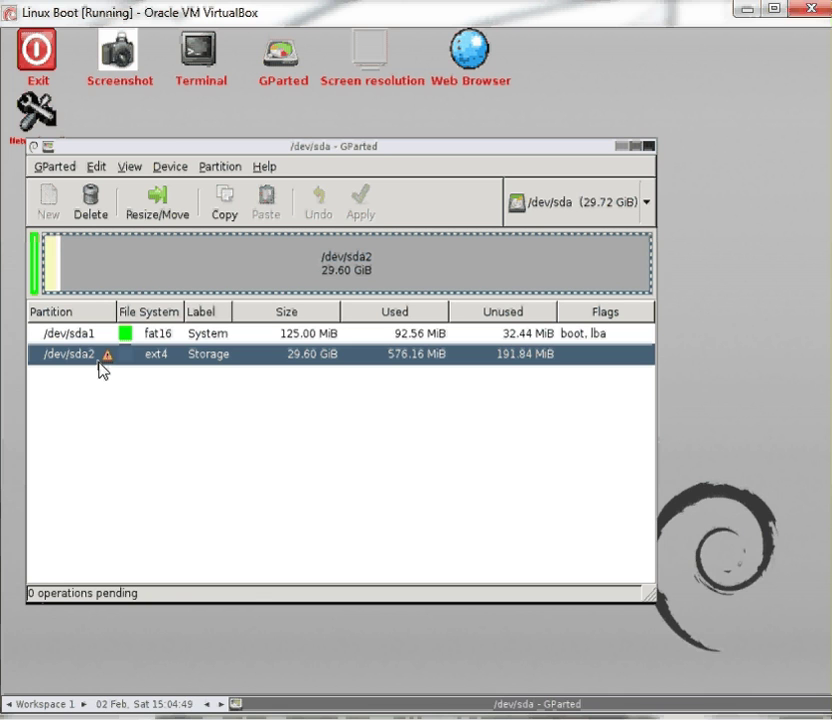
pyautogui.rightClick(100, 360)
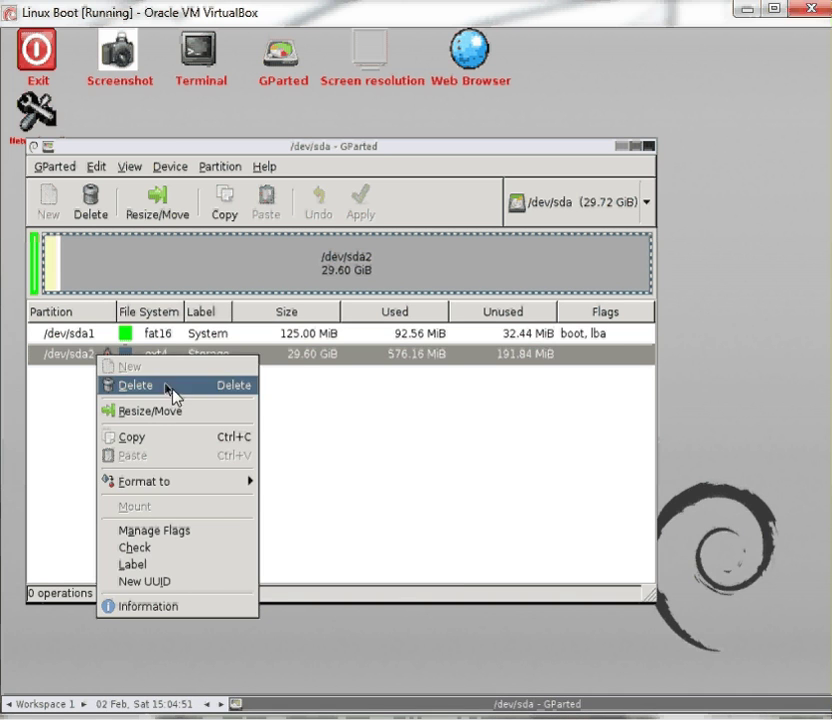
pyautogui.click(197, 418)
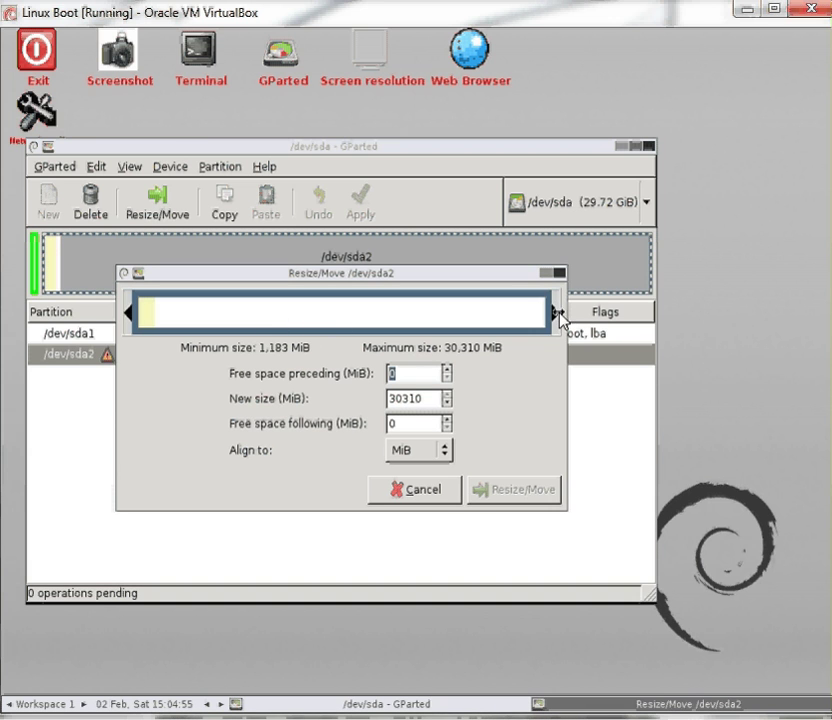
pyautogui.moveTo(561, 323); pyautogui.dragTo(163, 330)
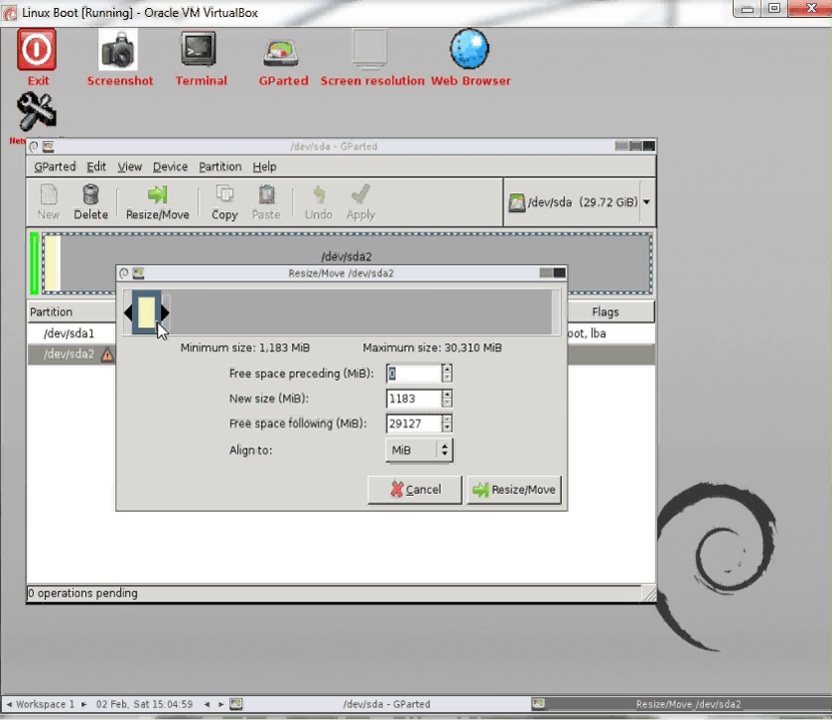
pyautogui.moveTo(163, 330)
pyautogui.mouseDown()
pyautogui.moveTo(581, 297)
pyautogui.moveTo(160, 313)
pyautogui.mouseUp()
pyautogui.moveTo(189, 315); pyautogui.dragTo(557, 318)
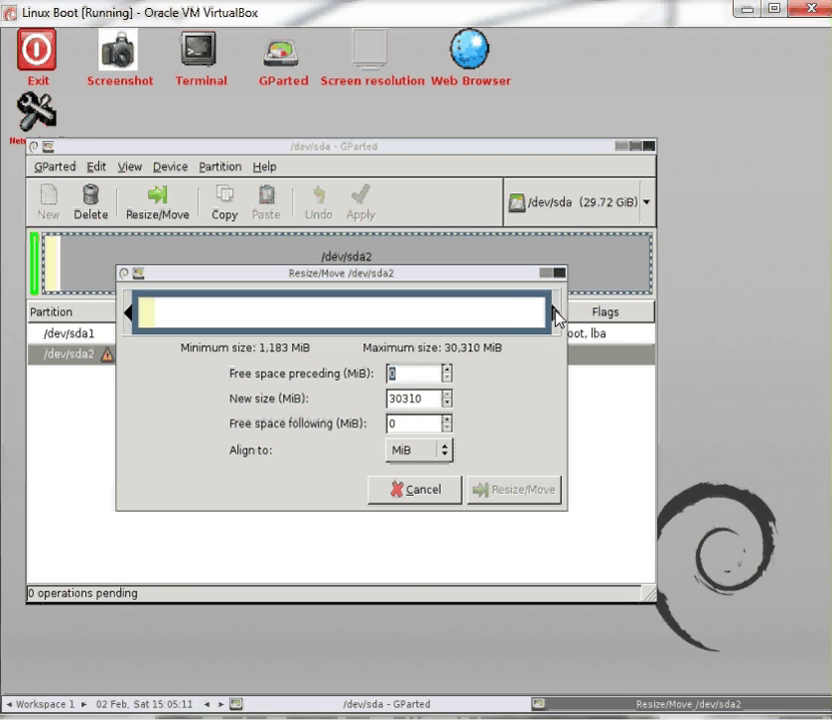
pyautogui.click(425, 494)
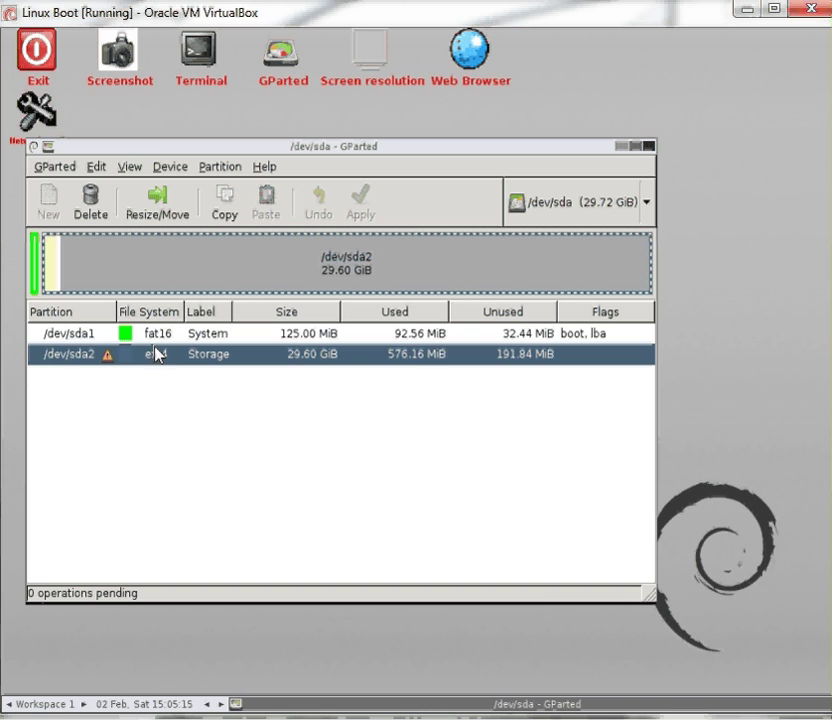
# Shrink the ext4 partition /dev/sda2 to its minimum size of 1183 MiB and apply the operation to the device.
pyautogui.click(108, 338)
pyautogui.click(106, 356)
pyautogui.rightClick(220, 262)
pyautogui.click(290, 314)
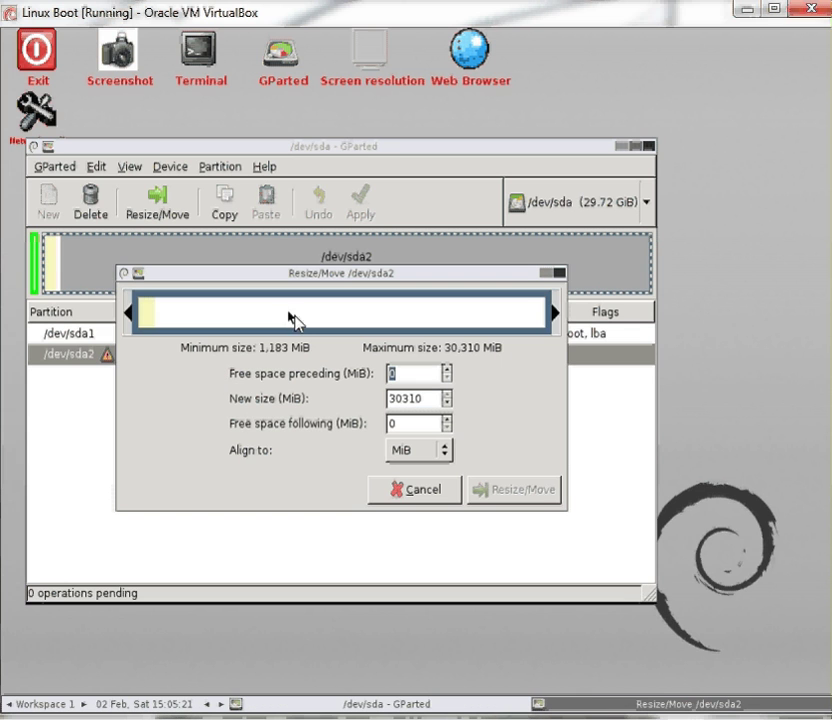
pyautogui.moveTo(556, 314); pyautogui.dragTo(157, 338)
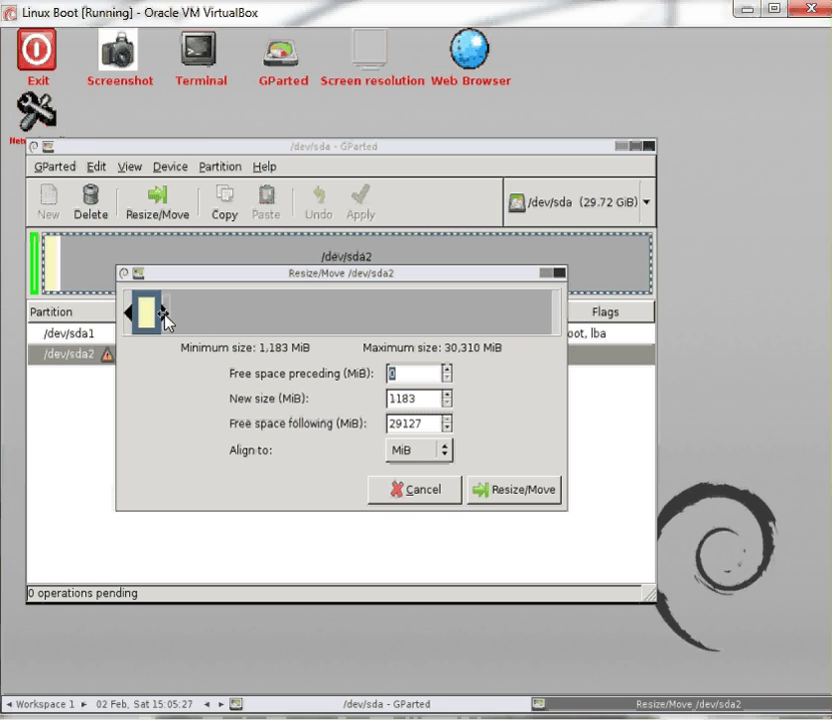
pyautogui.moveTo(165, 316); pyautogui.dragTo(165, 321)
pyautogui.click(525, 496)
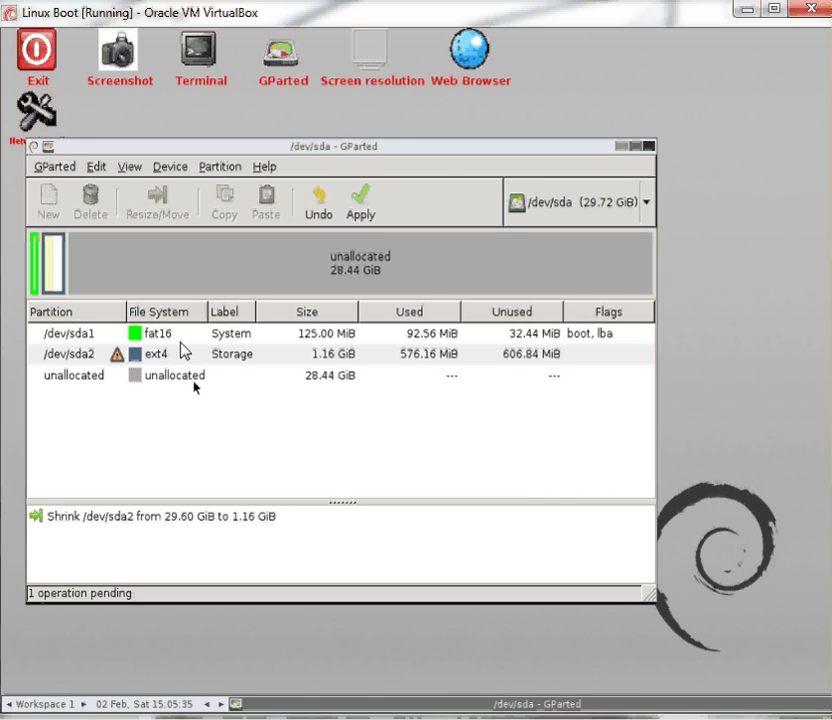
pyautogui.click(364, 208)
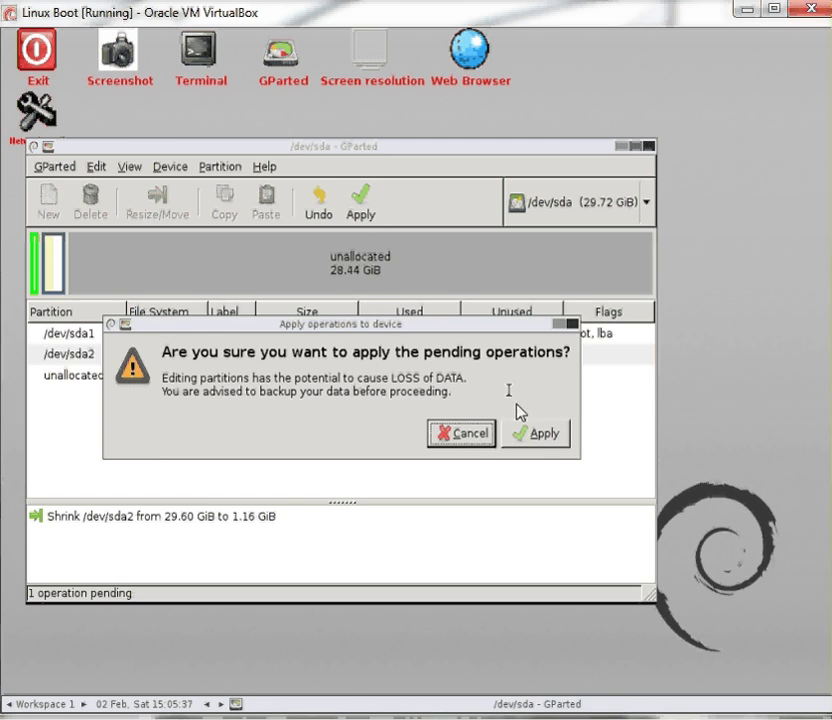
pyautogui.click(546, 438)
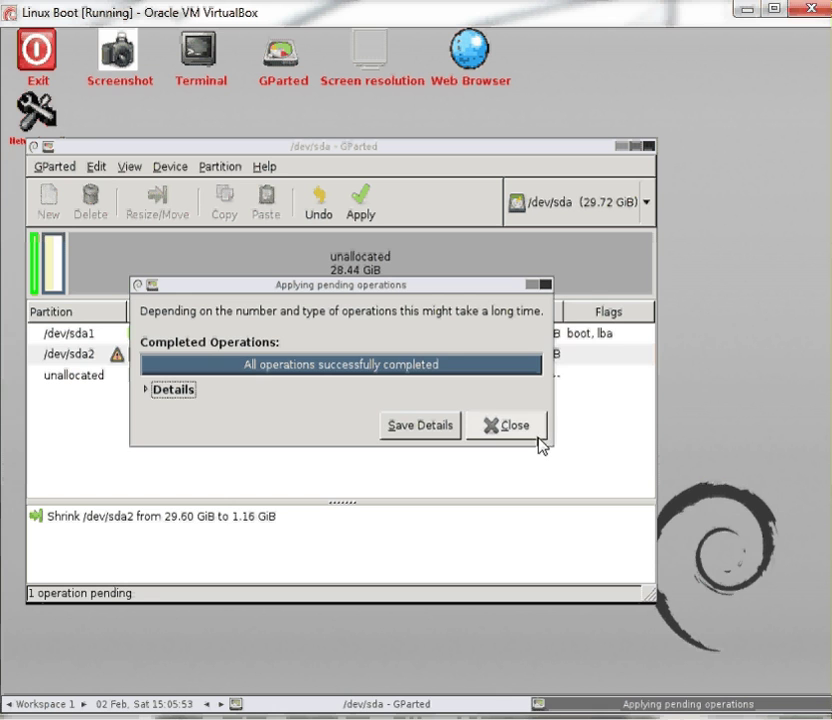
pyautogui.click(539, 446)
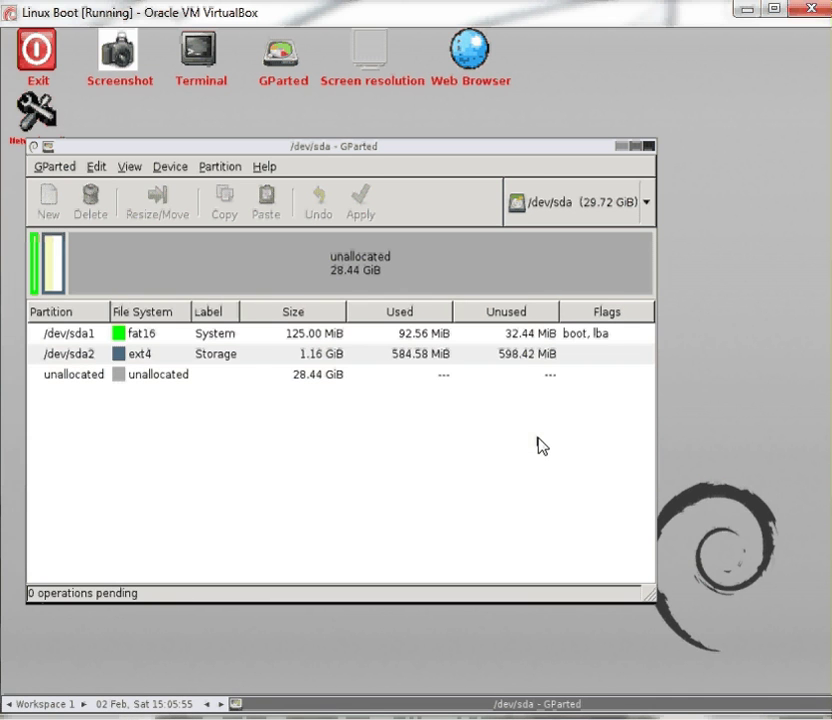
# Grow /dev/sda2 over all the unallocated space to 29.60 GiB and apply the operation to the device.
pyautogui.rightClick(157, 358)
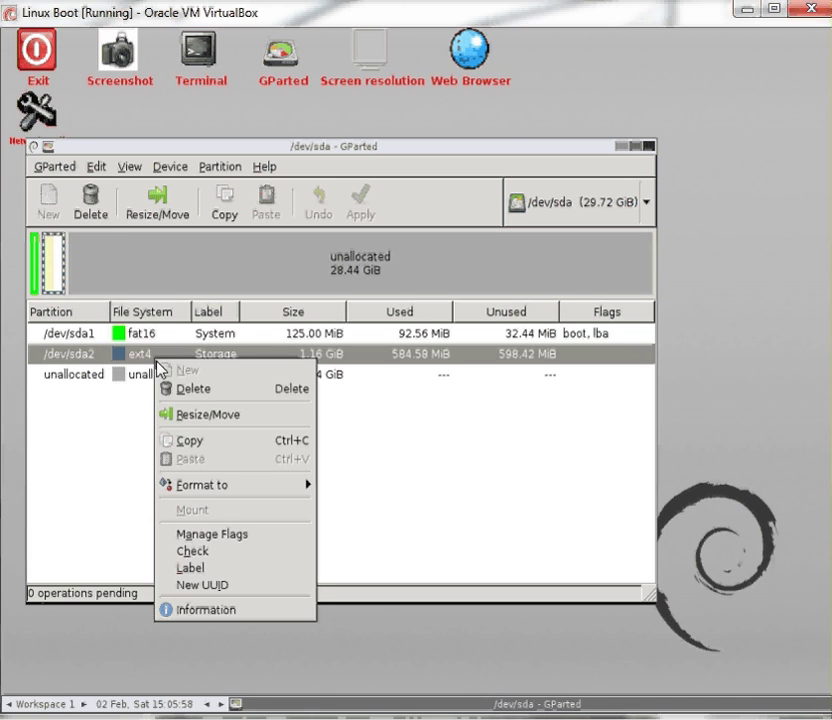
pyautogui.click(209, 420)
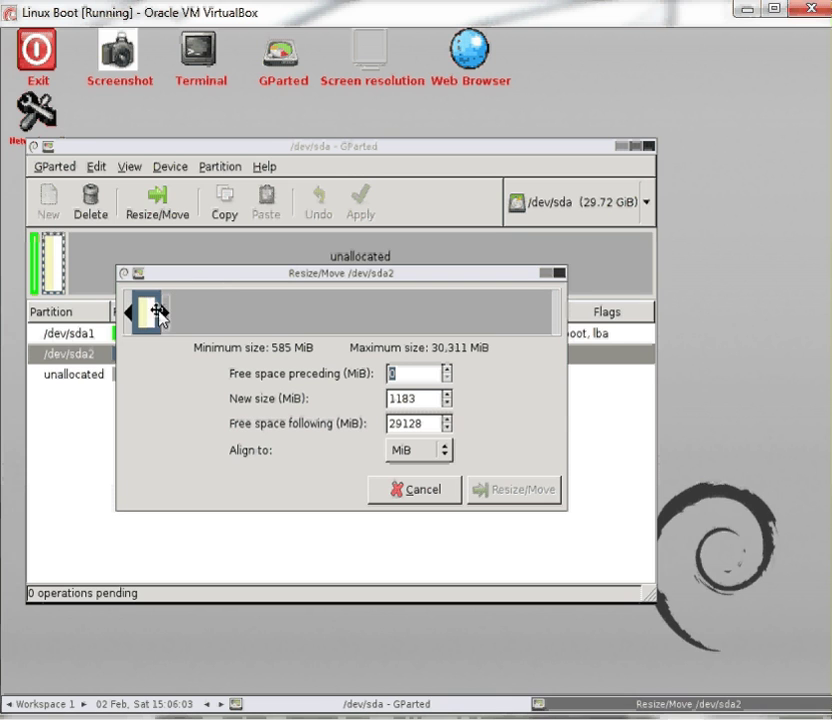
pyautogui.moveTo(163, 318); pyautogui.dragTo(587, 316)
pyautogui.click(527, 497)
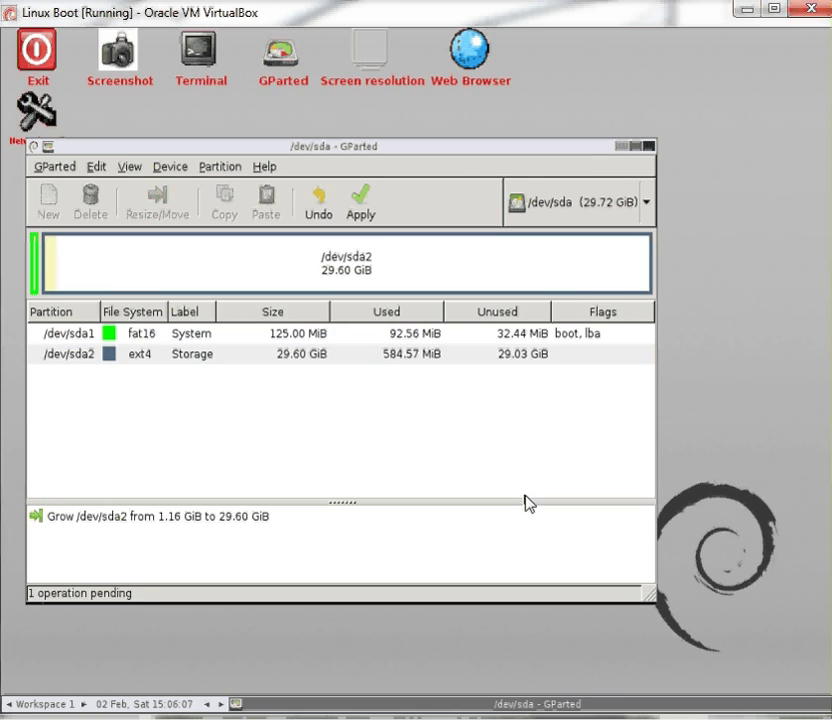
pyautogui.click(350, 207)
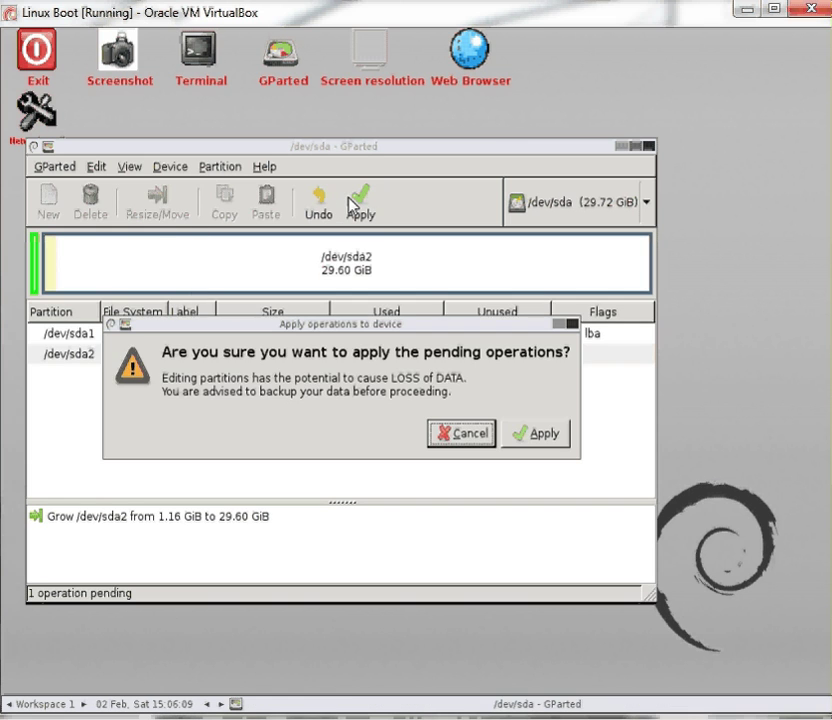
pyautogui.click(538, 440)
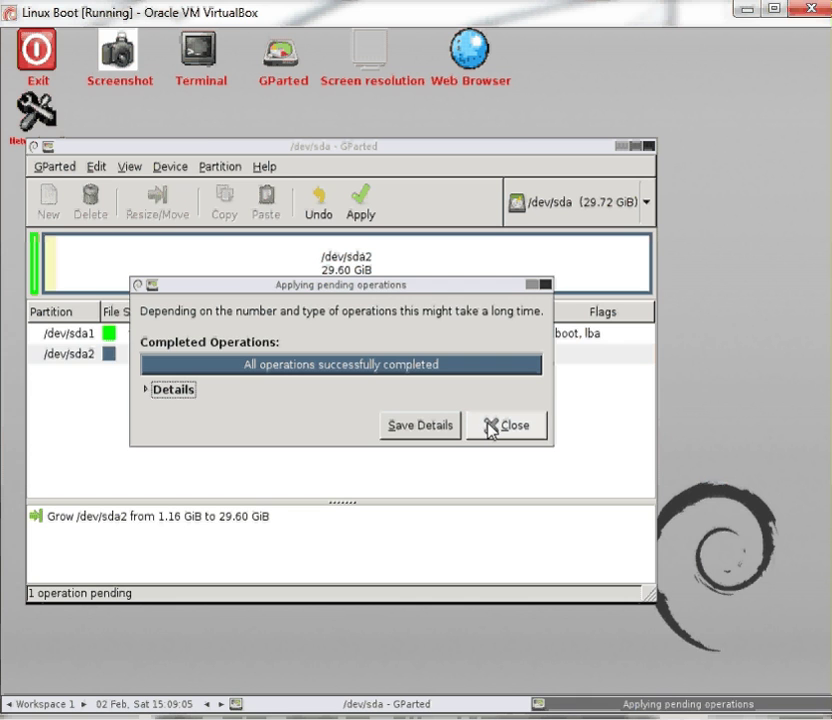
pyautogui.click(505, 425)
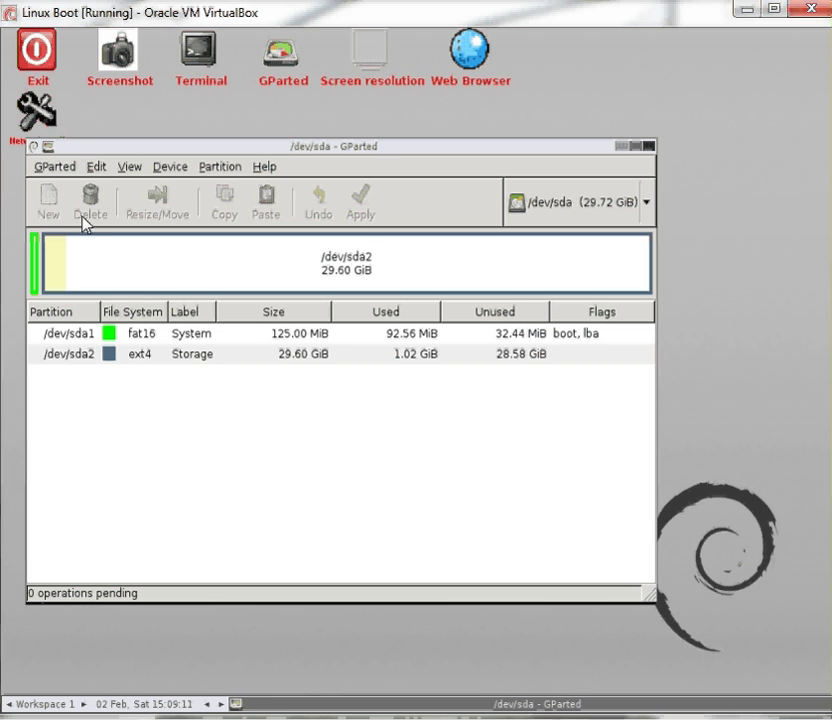
# Quit GParted and shut down the live system, continuing past the disc removal prompt.
pyautogui.click(55, 167)
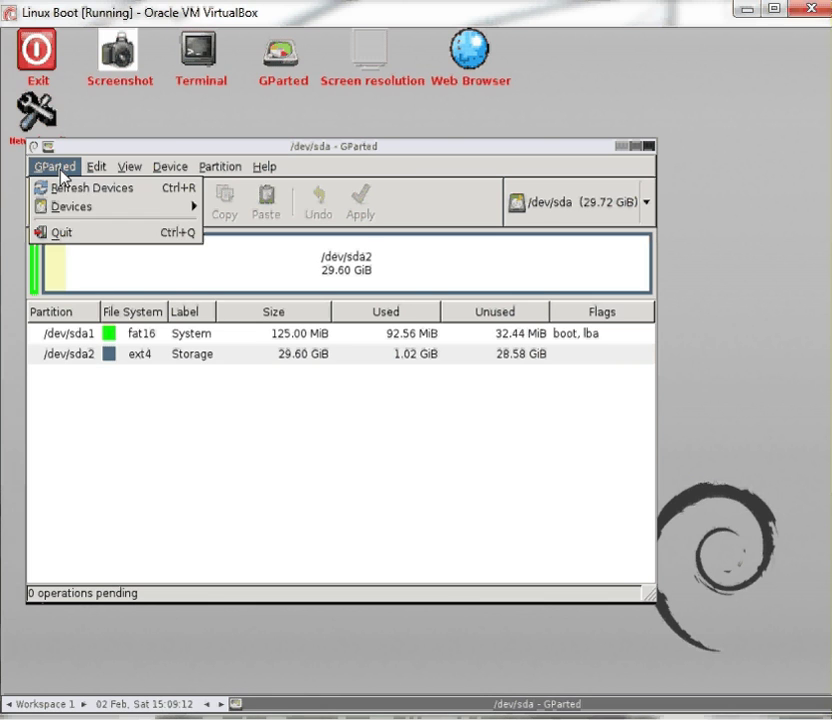
pyautogui.click(62, 233)
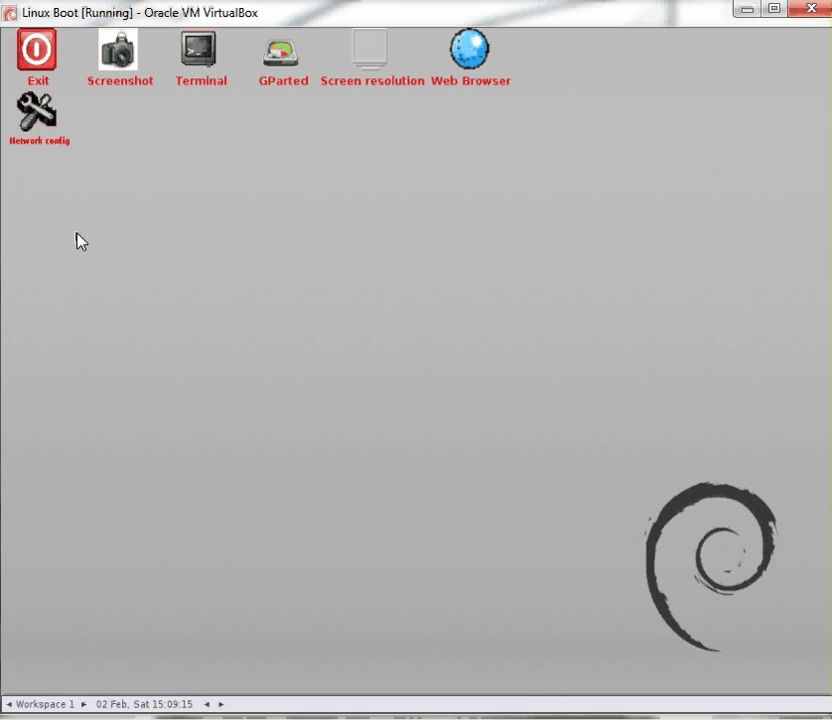
pyautogui.click(40, 84)
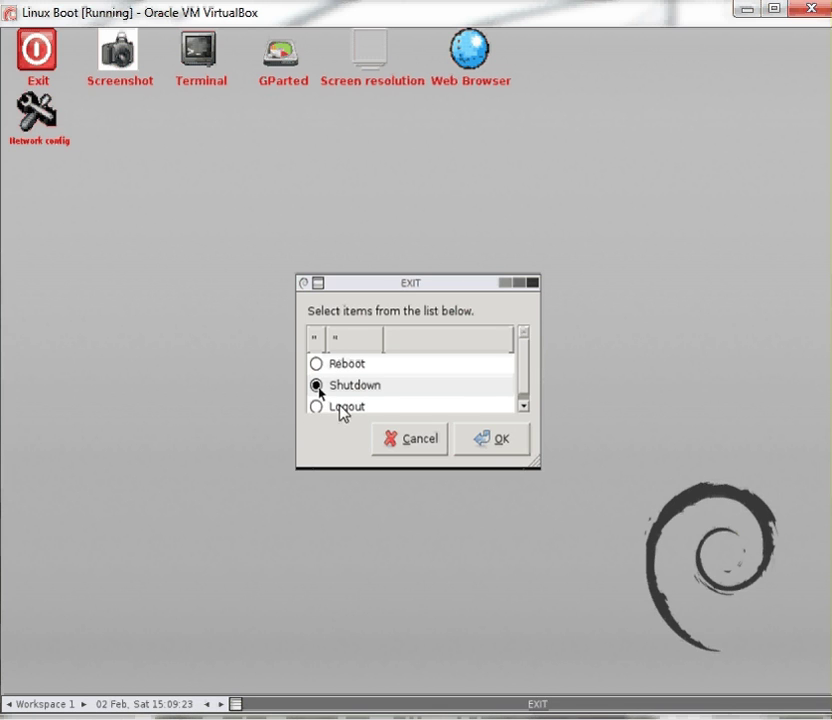
pyautogui.click(488, 446)
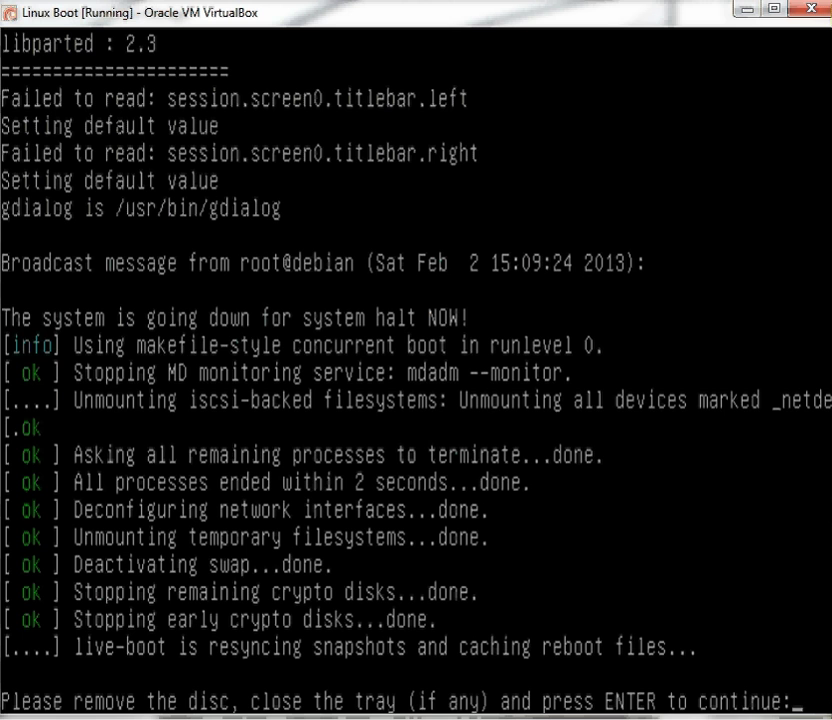
pyautogui.press('Return')
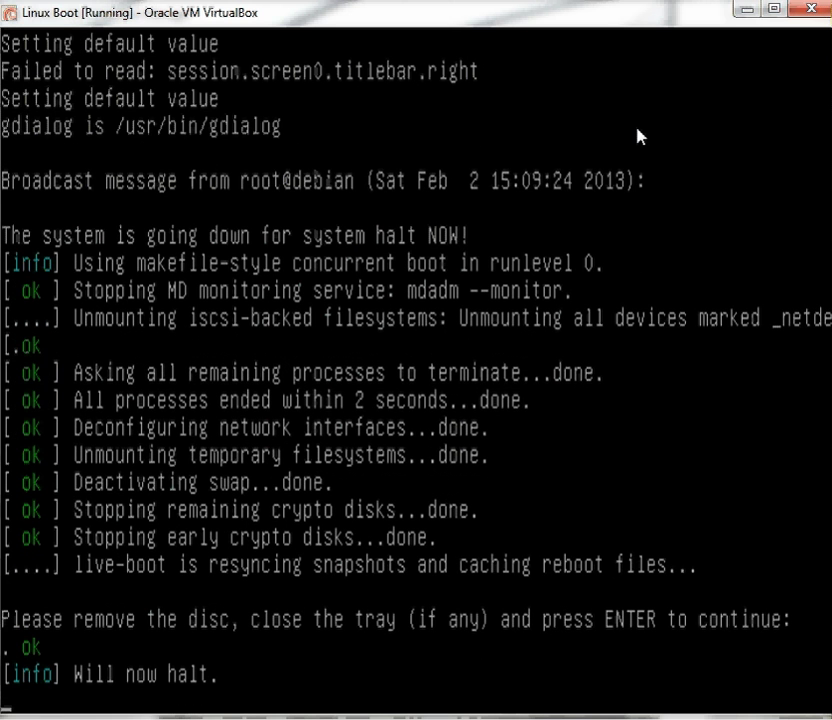